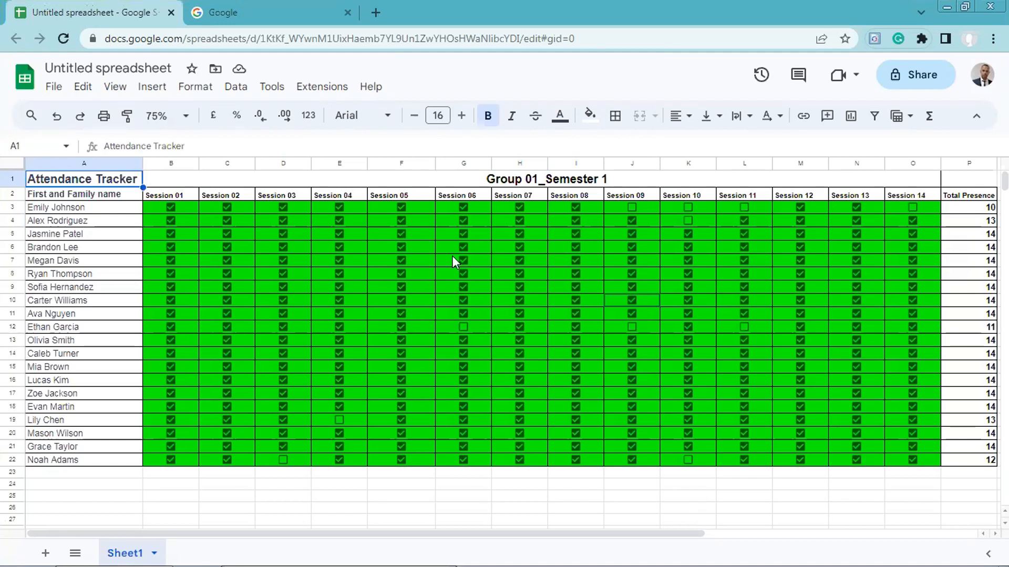
Mark the student in row 3 present for Session 09, Session 10 and Session 11.
click(633, 209)
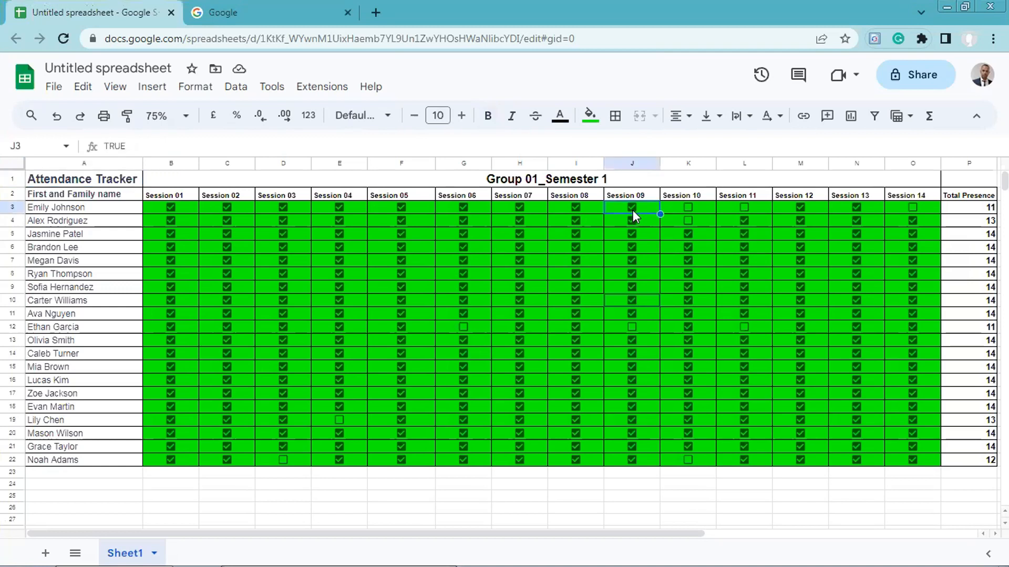
click(684, 209)
click(752, 208)
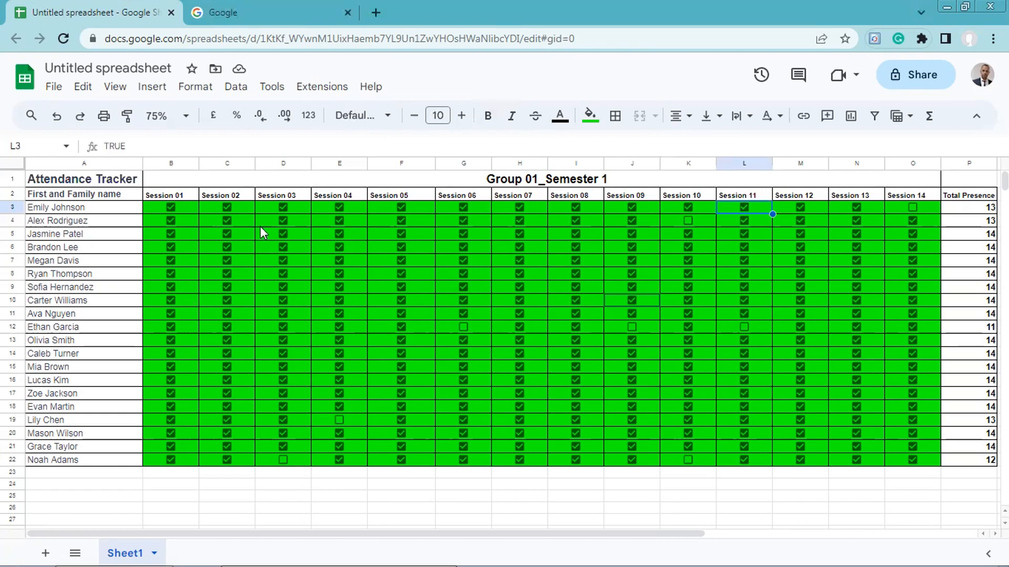
Open the Attendance Tracker file from the Google Sheets home page in the Google browser tab and set its zoom to 75%.
click(241, 11)
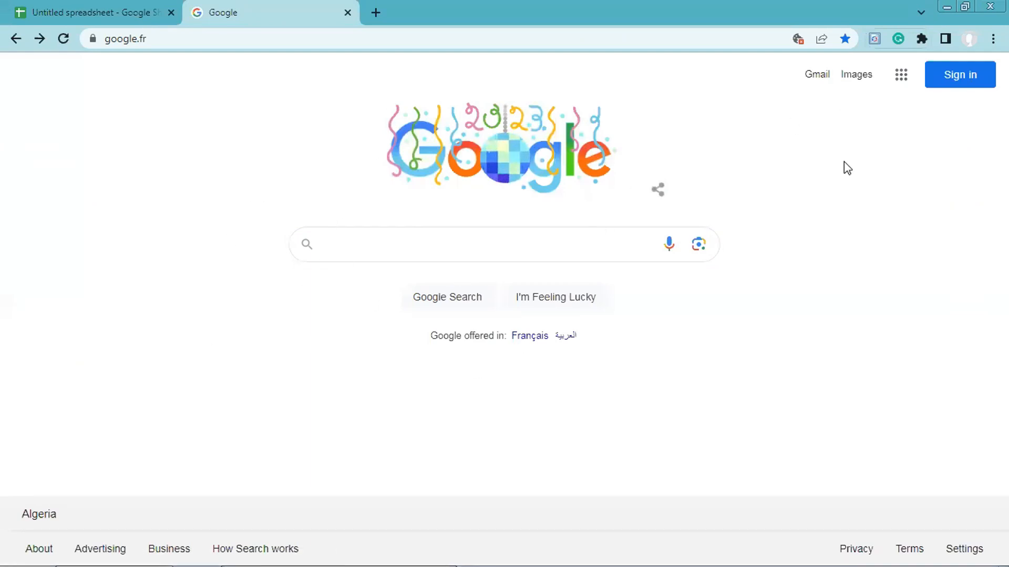
click(901, 84)
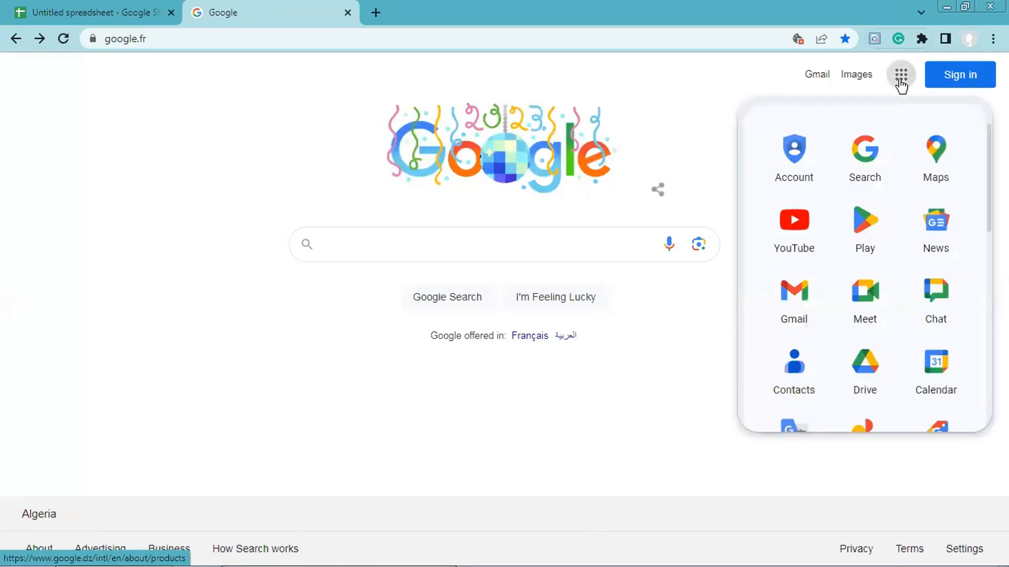
scroll(851, 242, down, 4)
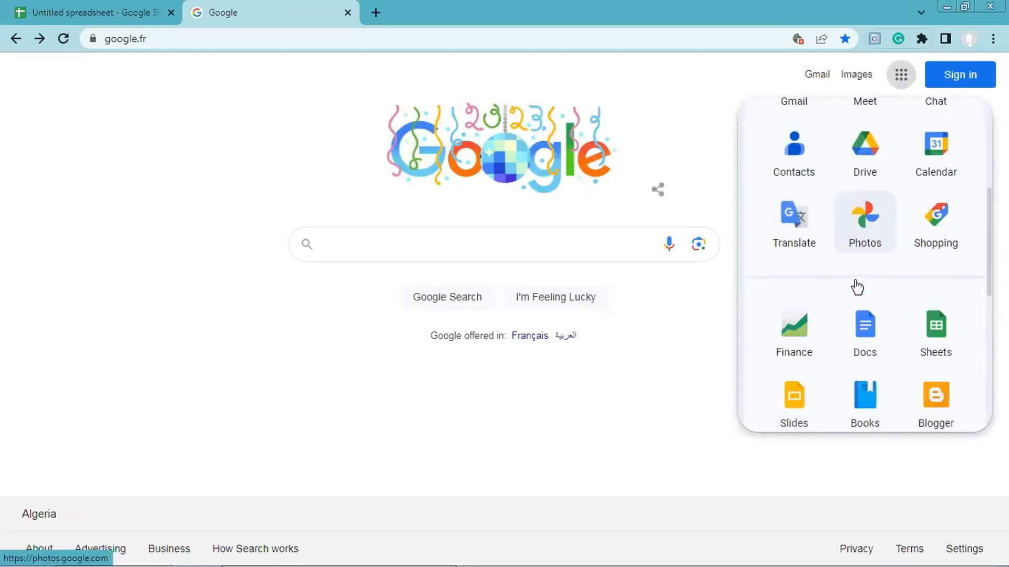
click(953, 332)
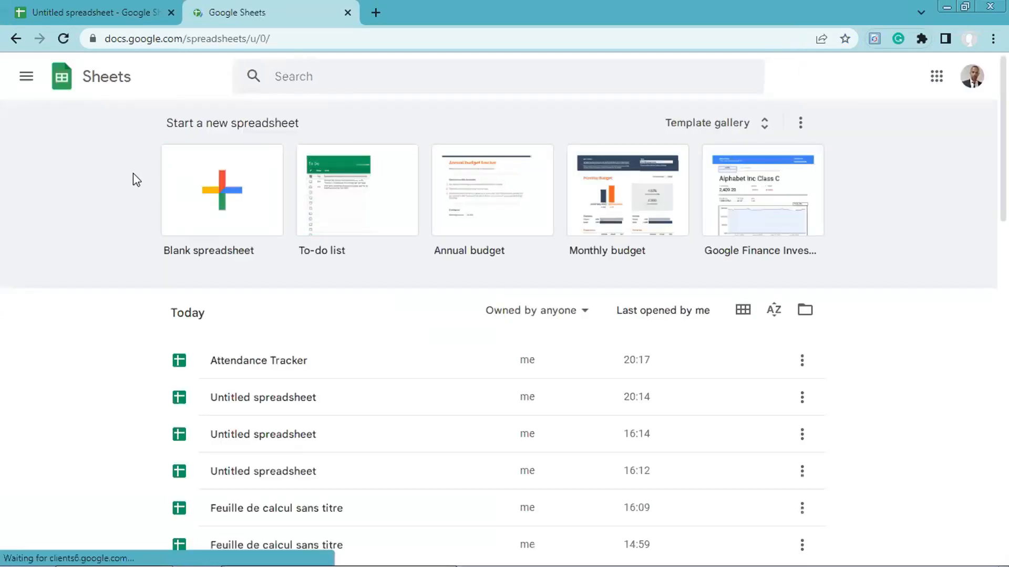
scroll(87, 222, down, 2)
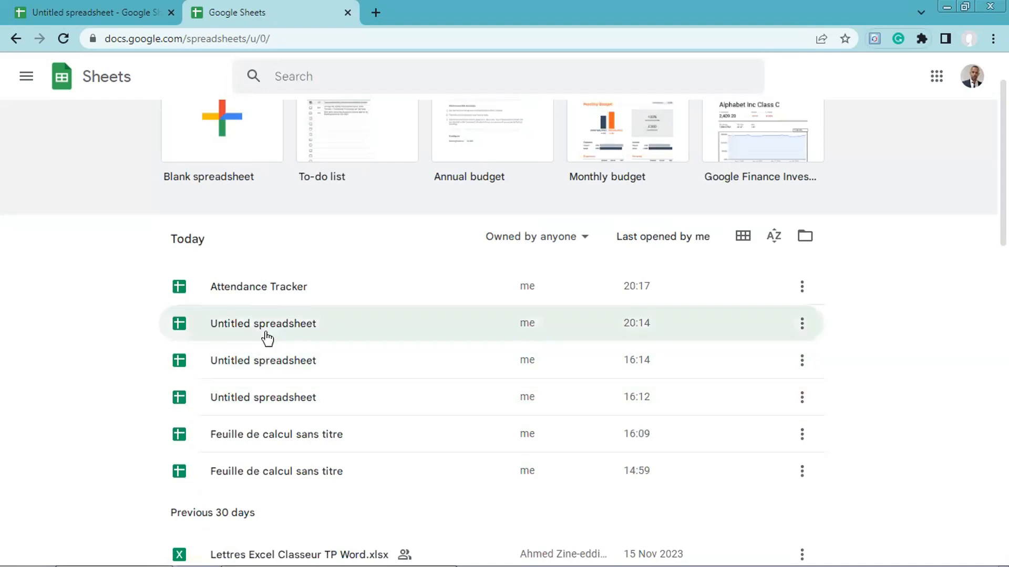
click(261, 291)
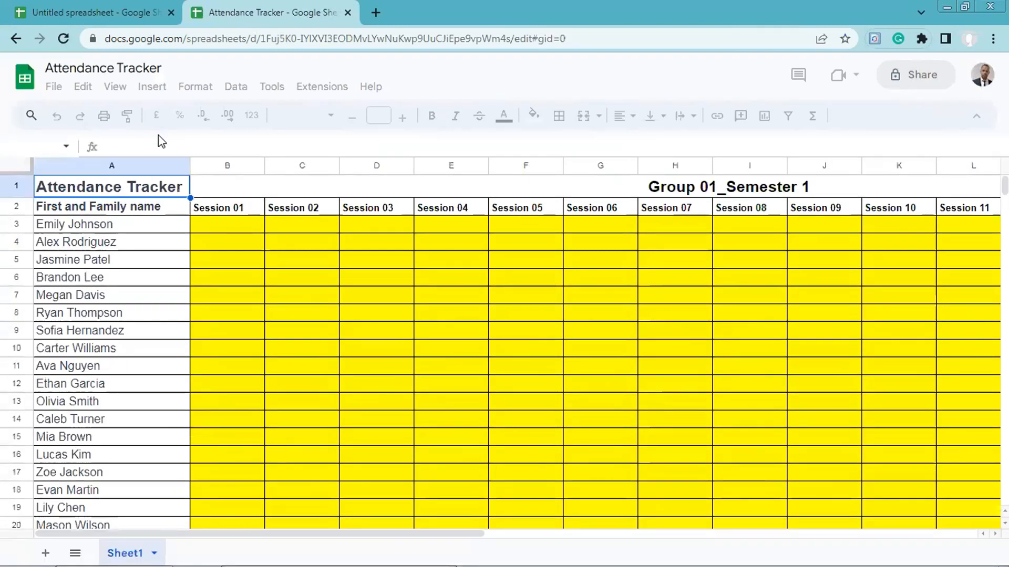
click(181, 120)
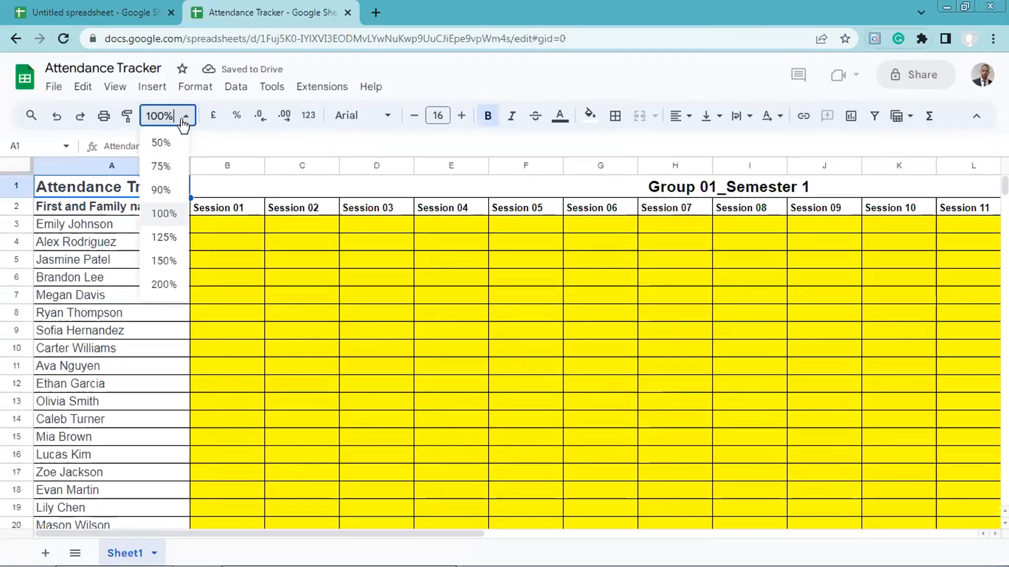
click(160, 166)
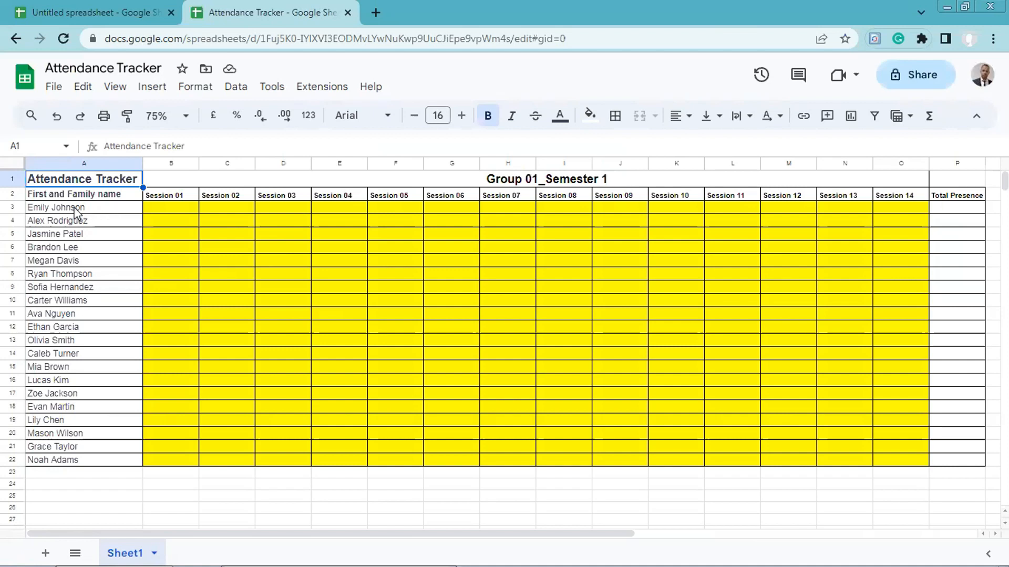
click(100, 194)
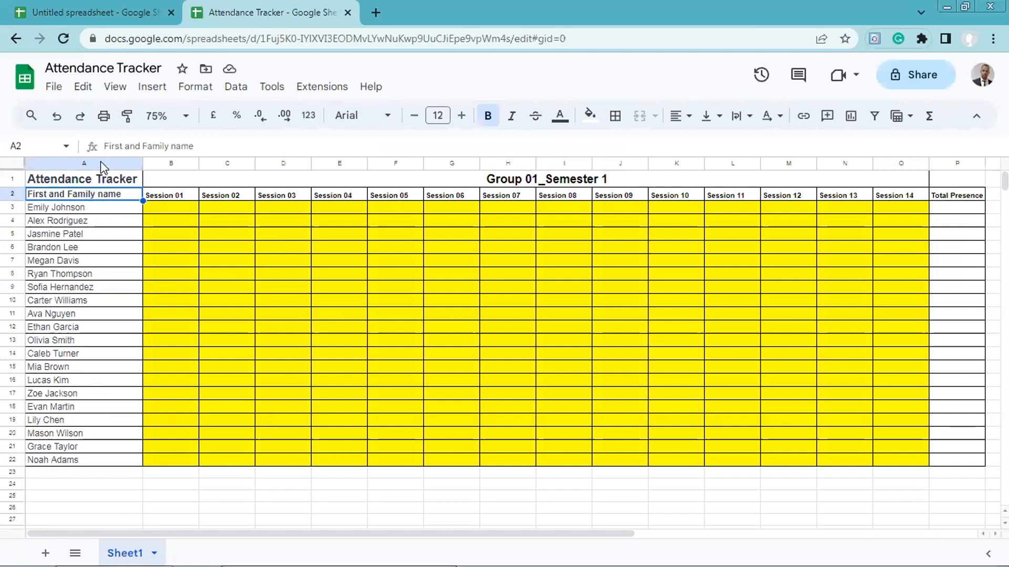
click(99, 164)
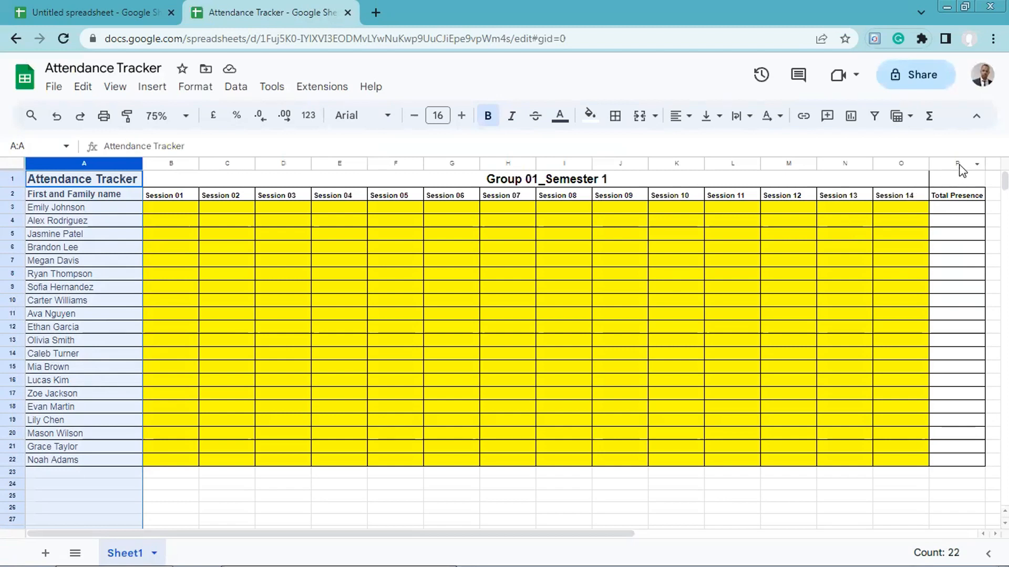
click(947, 210)
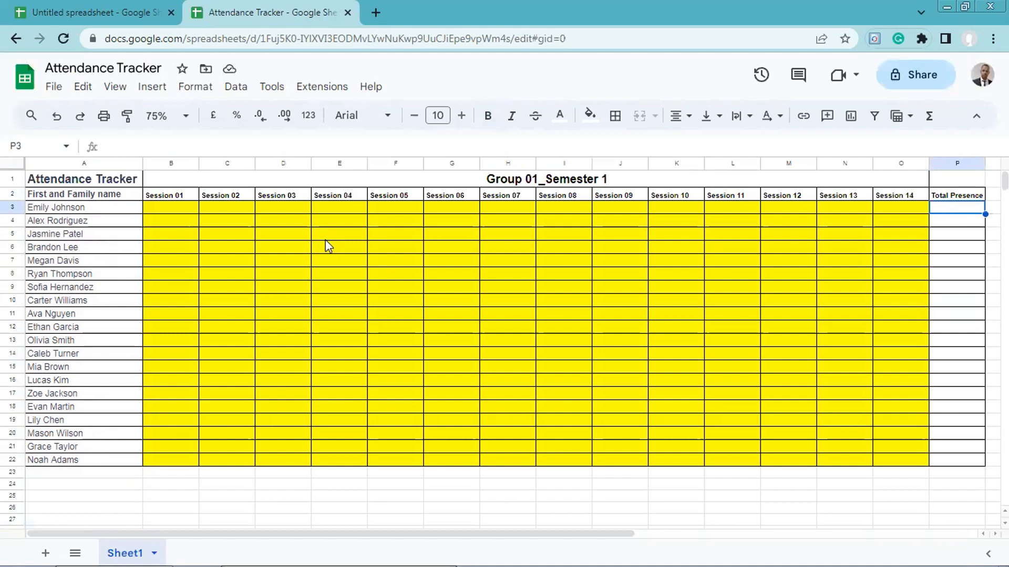
Insert tick boxes in all the yellow session cells, B3:O22.
drag(190, 212, 918, 462)
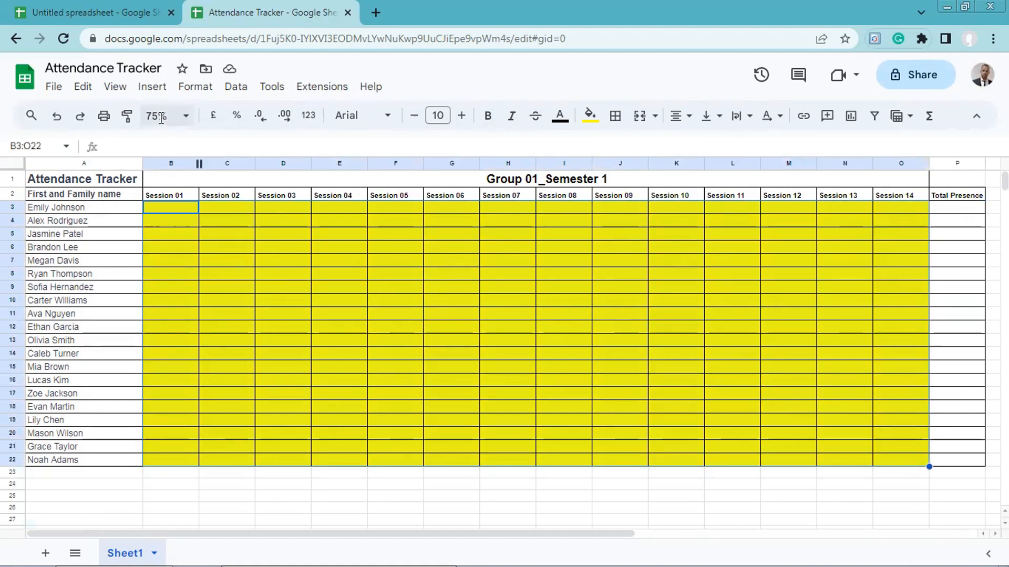
click(152, 87)
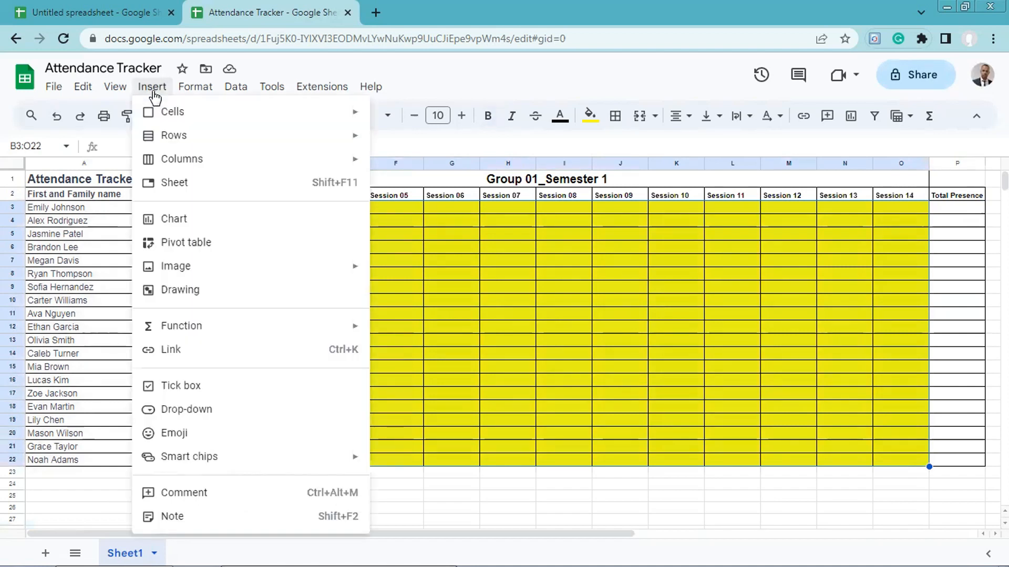
click(203, 392)
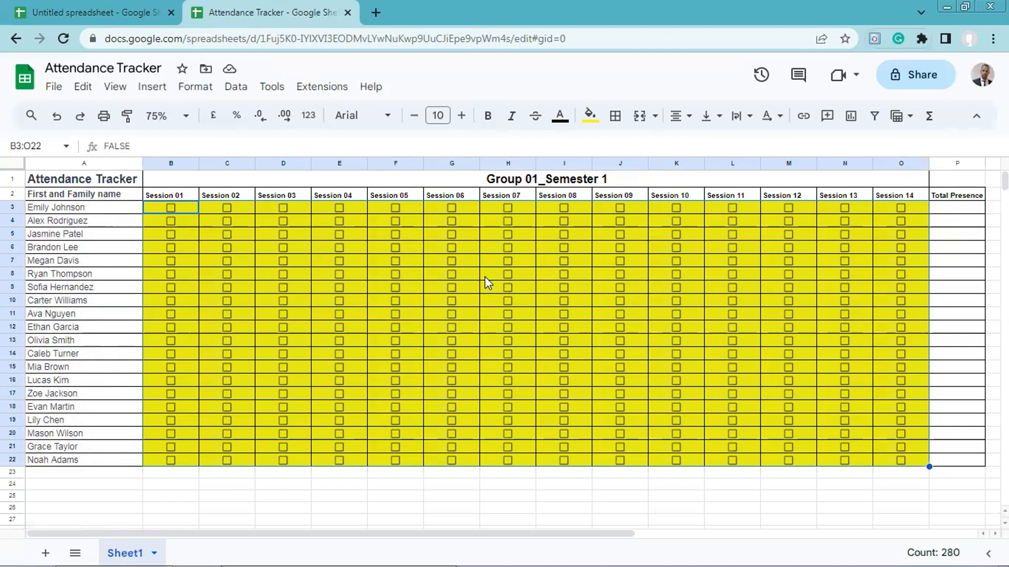
Enter the formula =COUNTIF(B3:O3,TRUE()) in P3 to count the first student's ticked sessions under Total Presence.
click(956, 213)
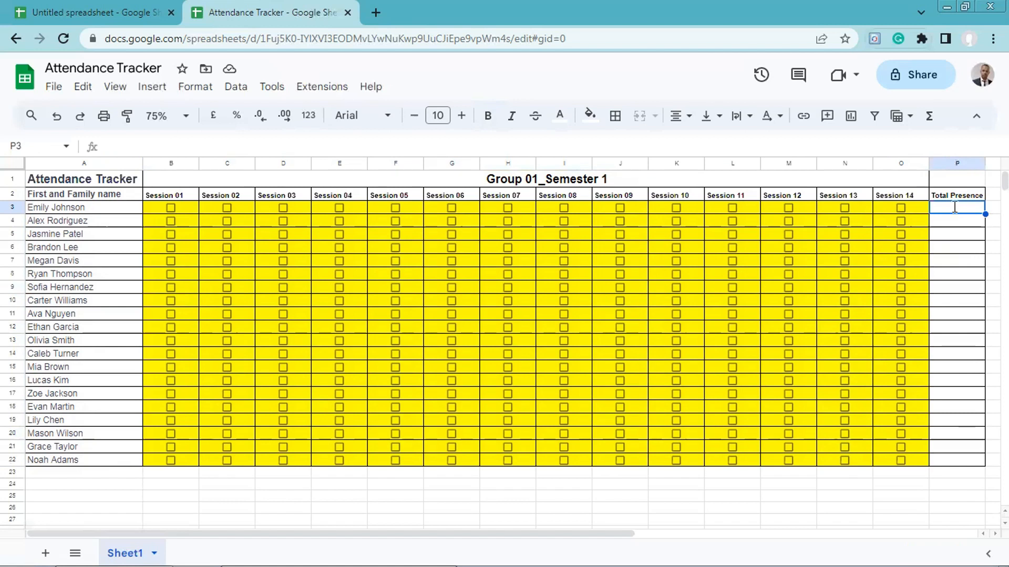
double_click(954, 208)
text(=)
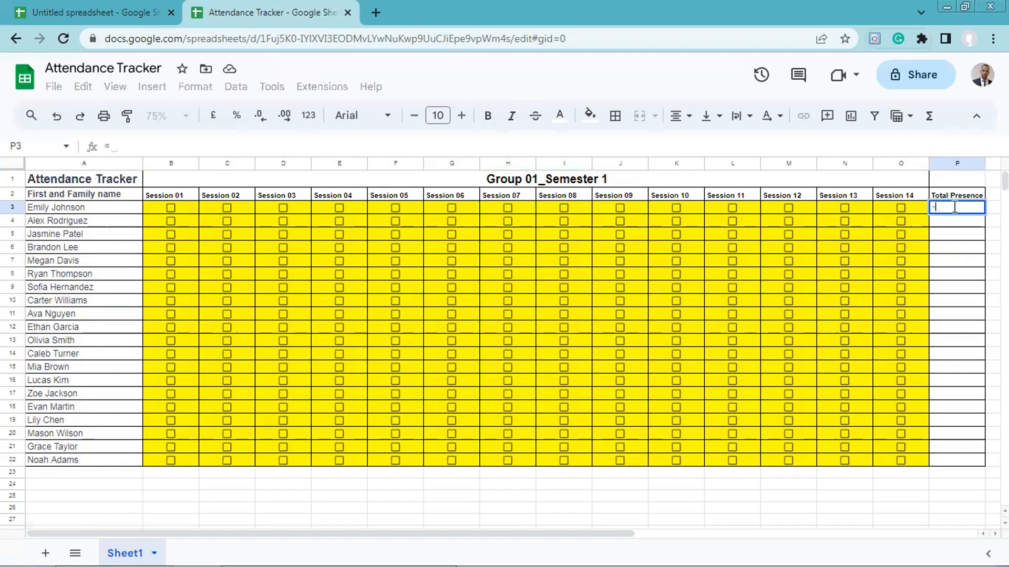
text(cou)
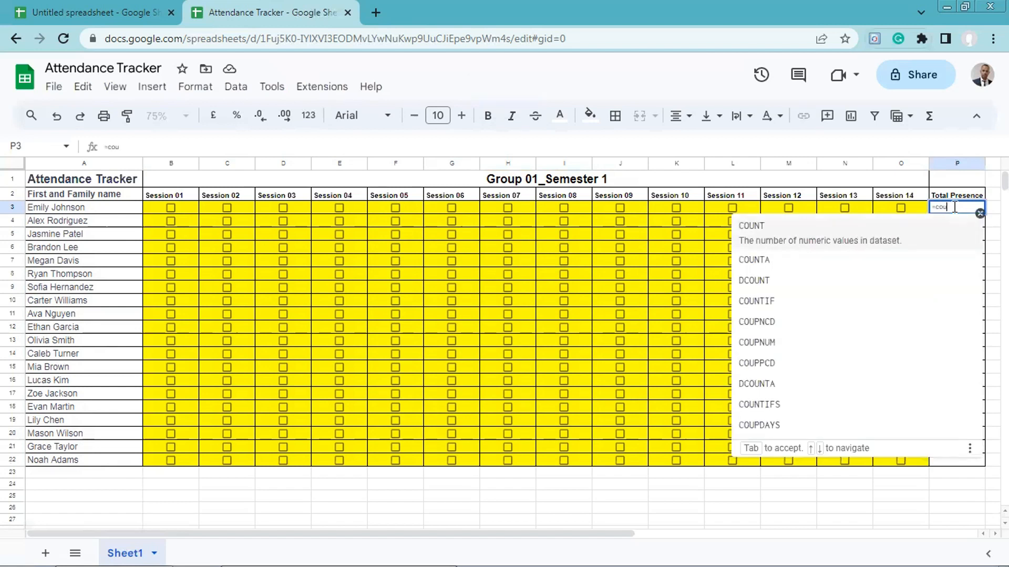
click(815, 302)
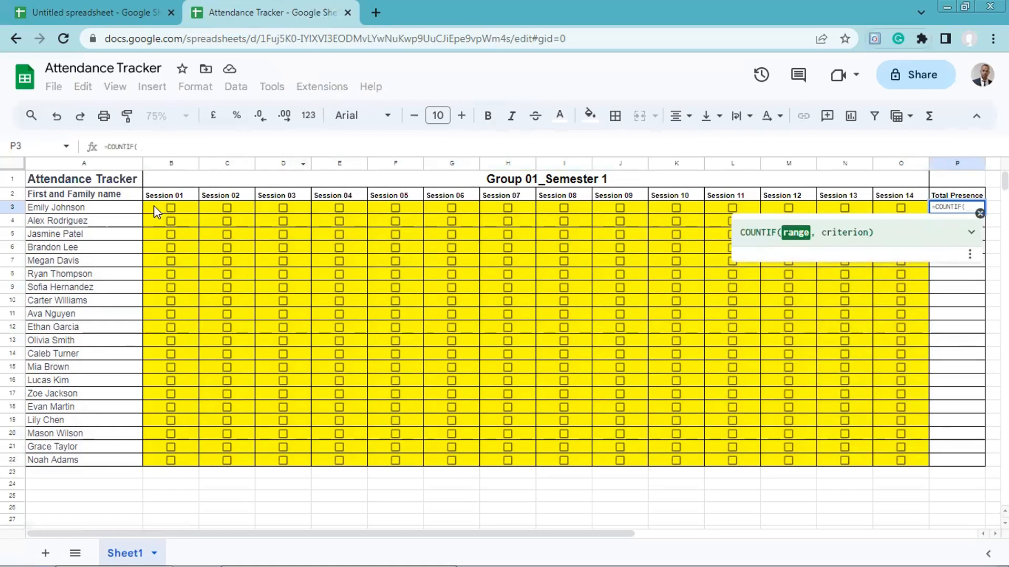
click(172, 207)
drag(242, 207, 909, 200)
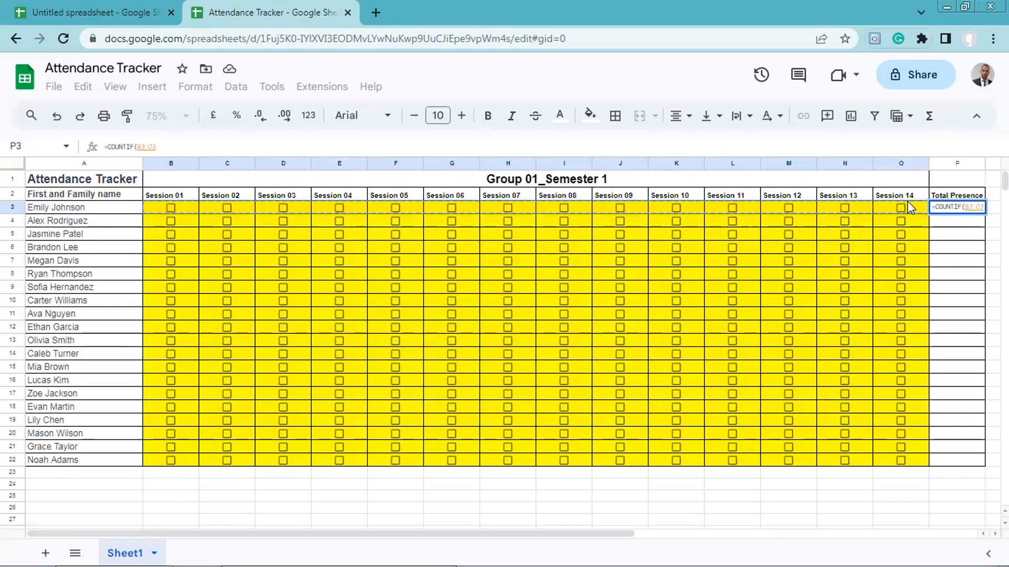
text(,)
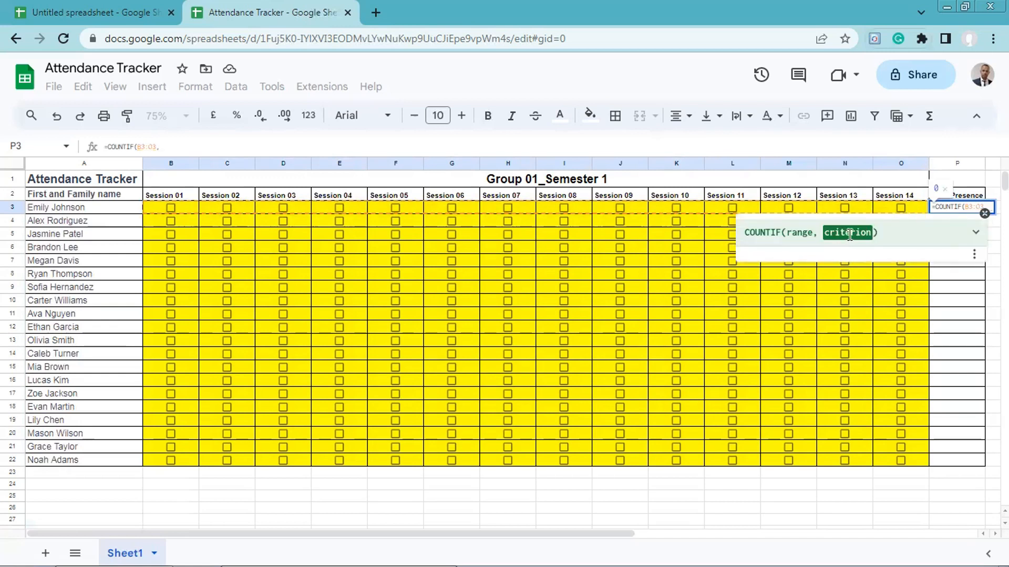
text(tr)
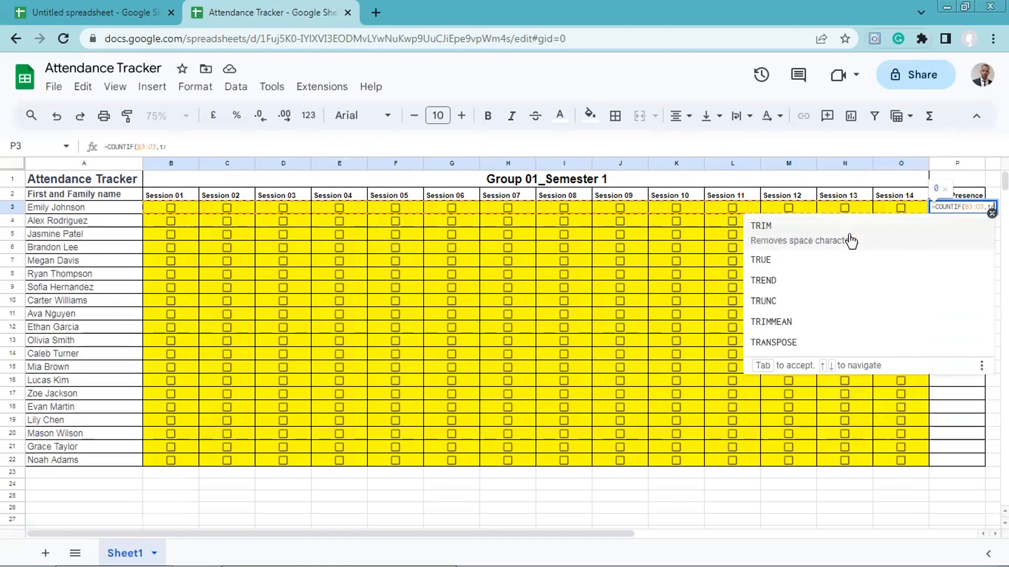
click(818, 260)
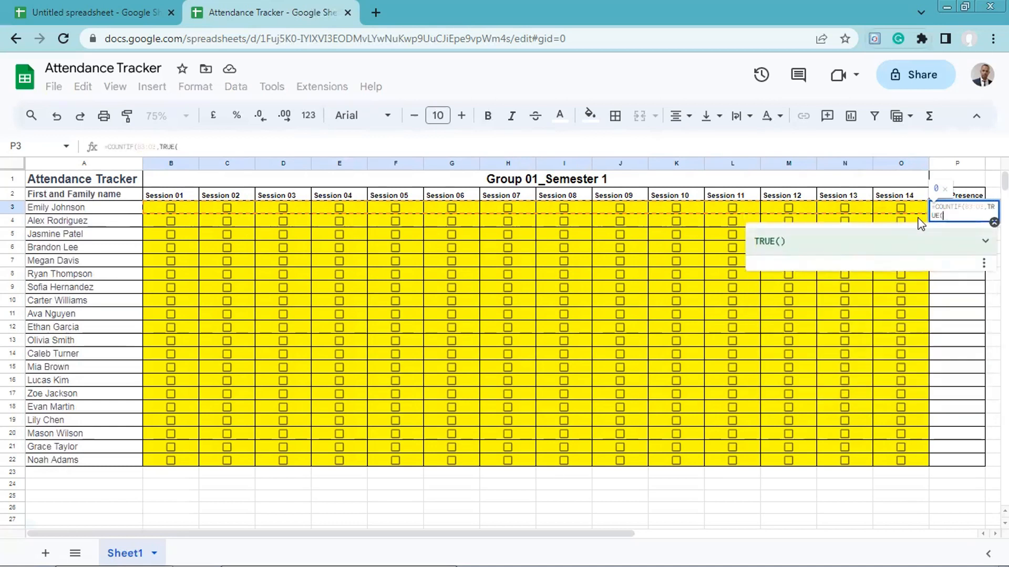
text()))
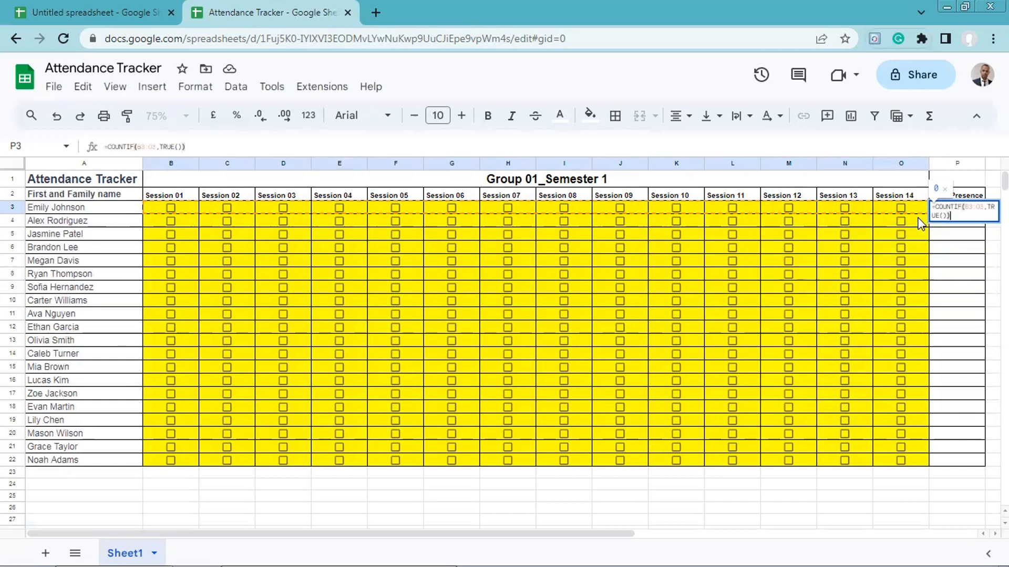
key(Return)
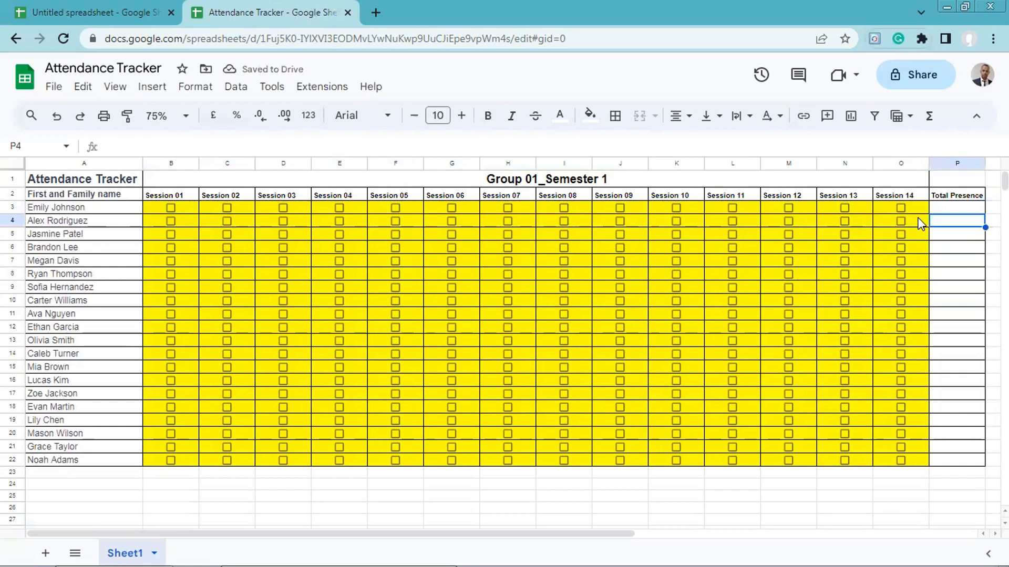
Set the text colour of the Total Presence formula cell P3 to black.
click(969, 209)
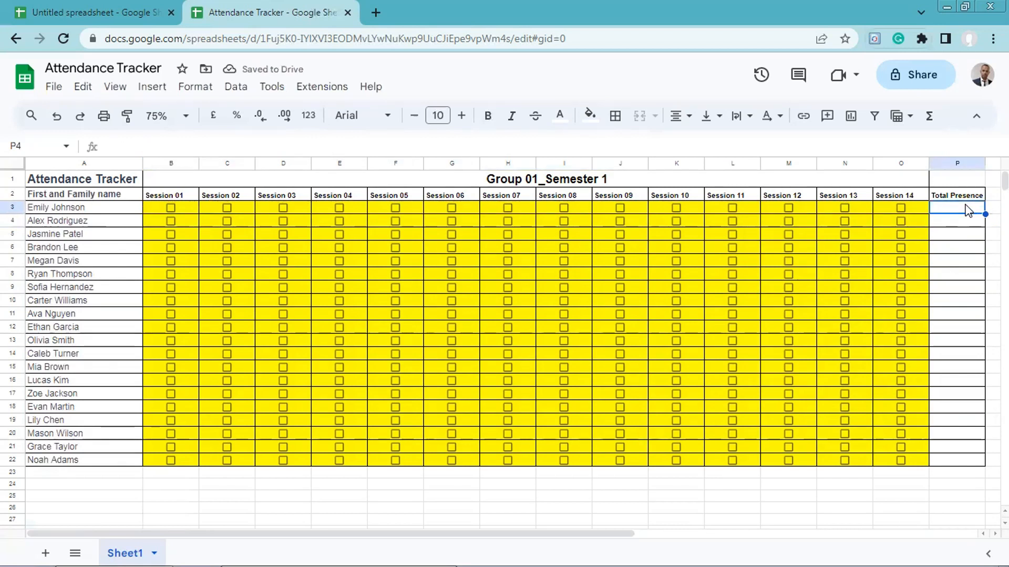
click(566, 125)
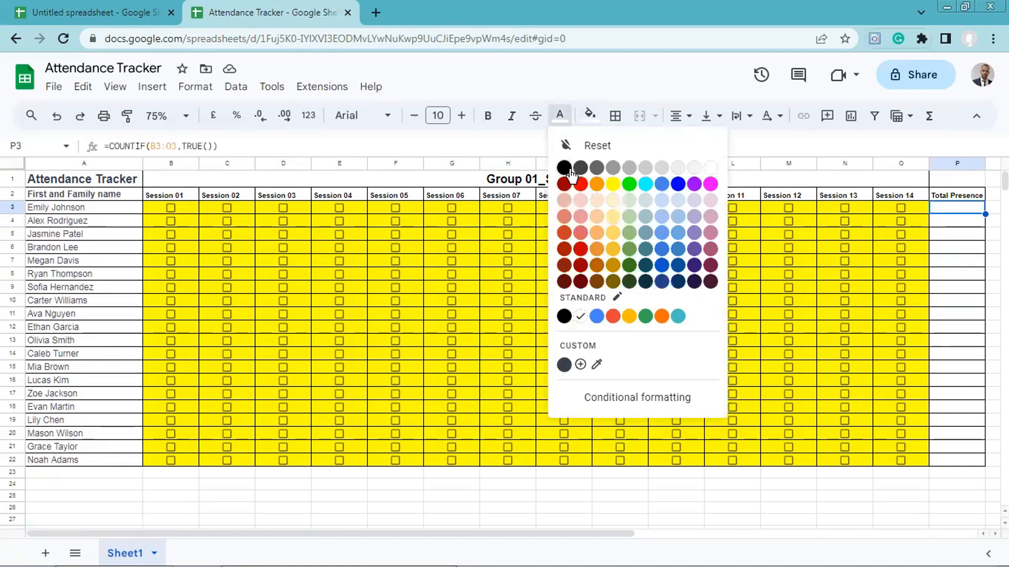
click(689, 169)
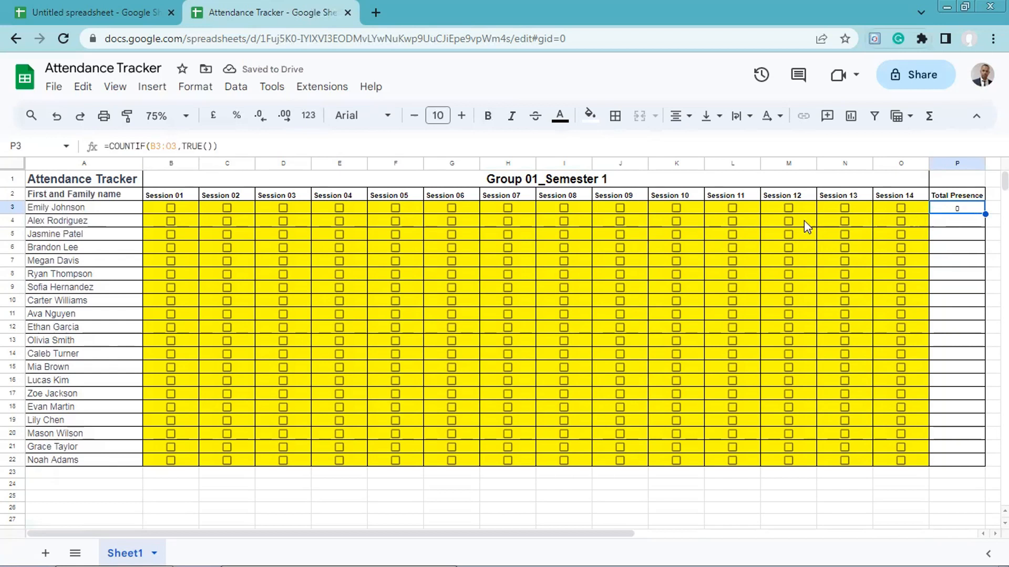
Tick Session 11, Session 12, Session 13 and Session 14 for the student in row 3 to test the count.
click(733, 208)
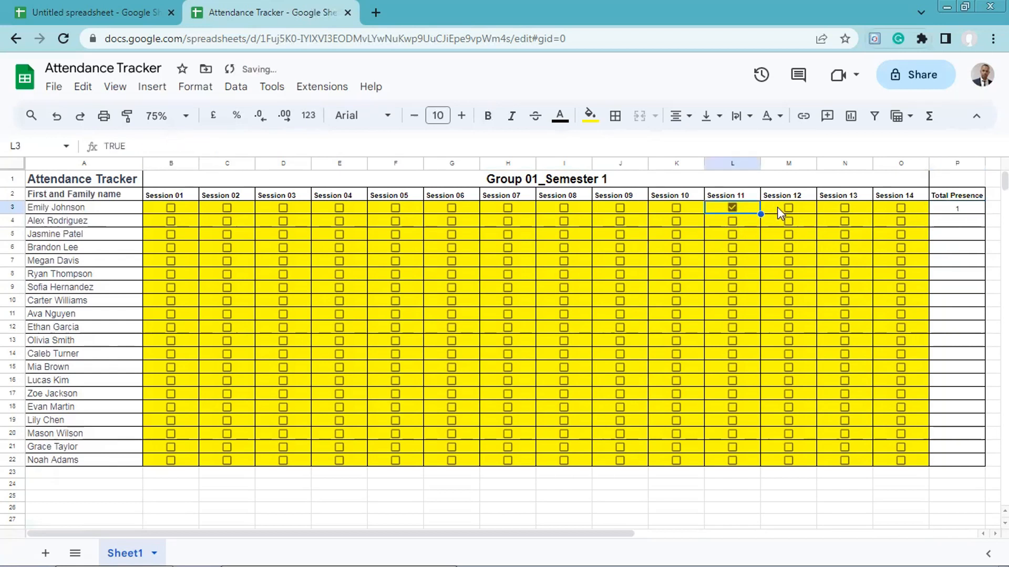
click(794, 209)
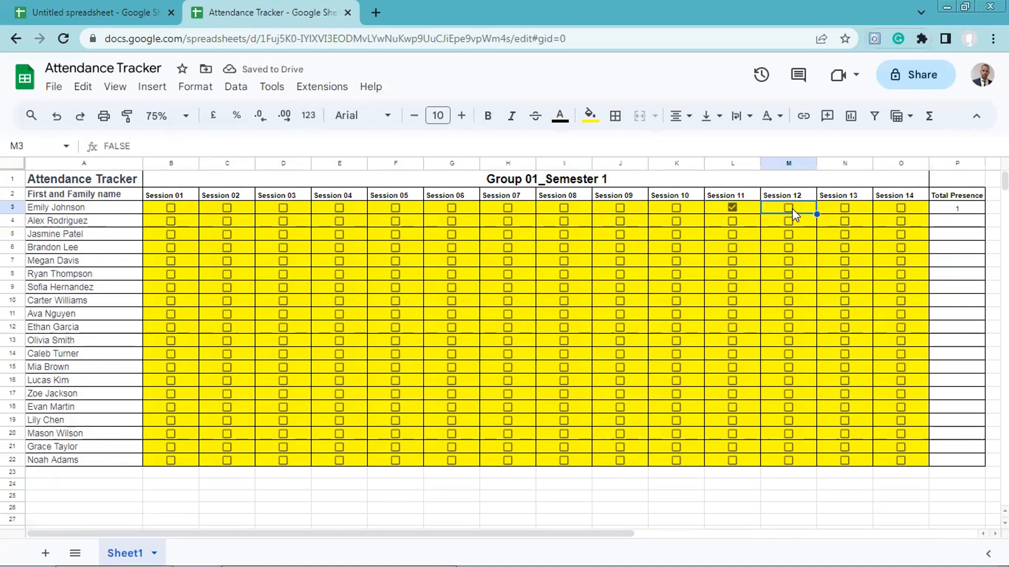
click(790, 209)
click(847, 208)
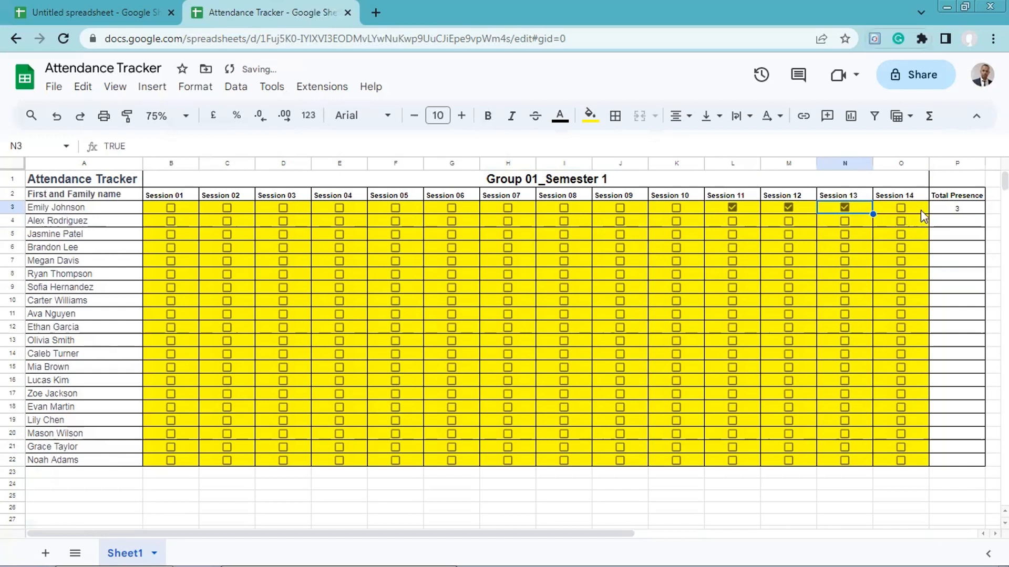
click(901, 209)
Fill the Total Presence formula from P3 down through P22.
click(973, 213)
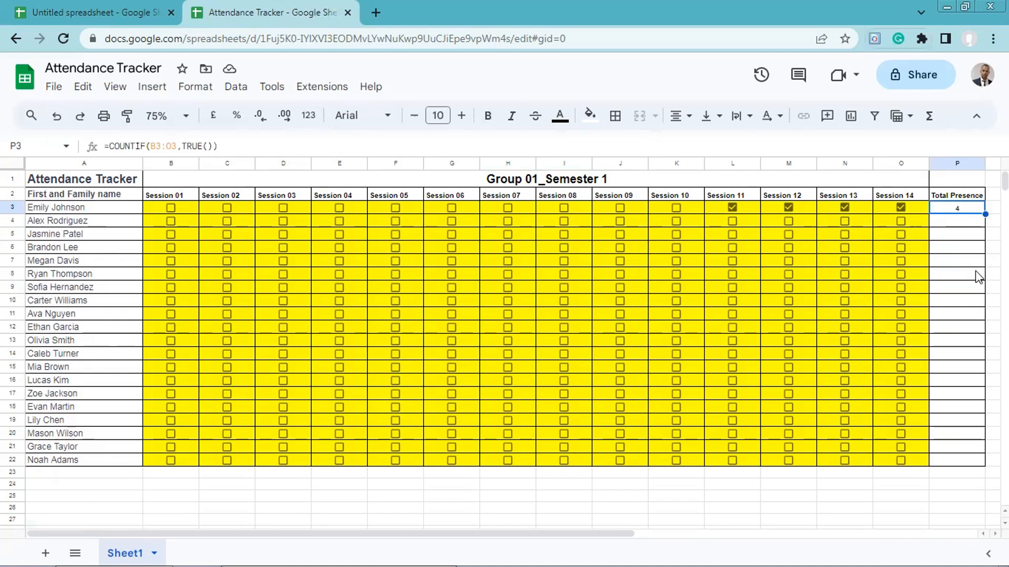
drag(984, 213, 986, 463)
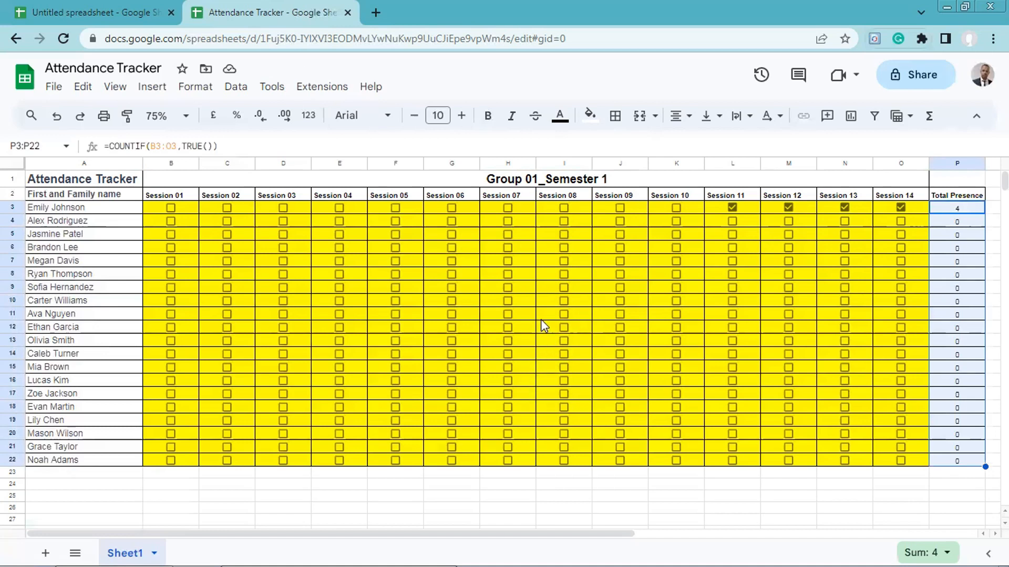
Tick Session 09, Session 14 and Session 13 in row 15, and Session 13 in row 19.
click(620, 368)
click(900, 368)
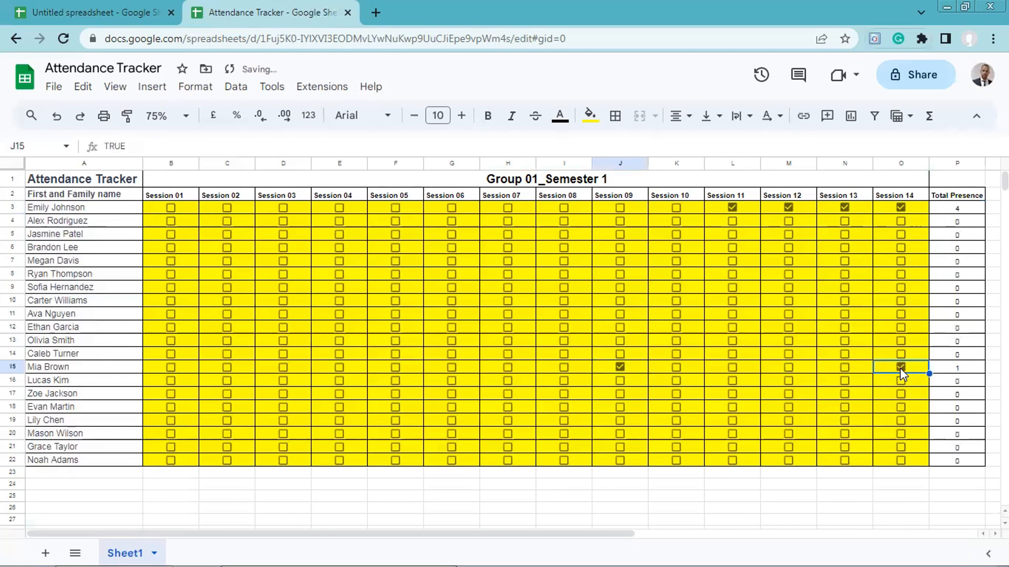
click(846, 369)
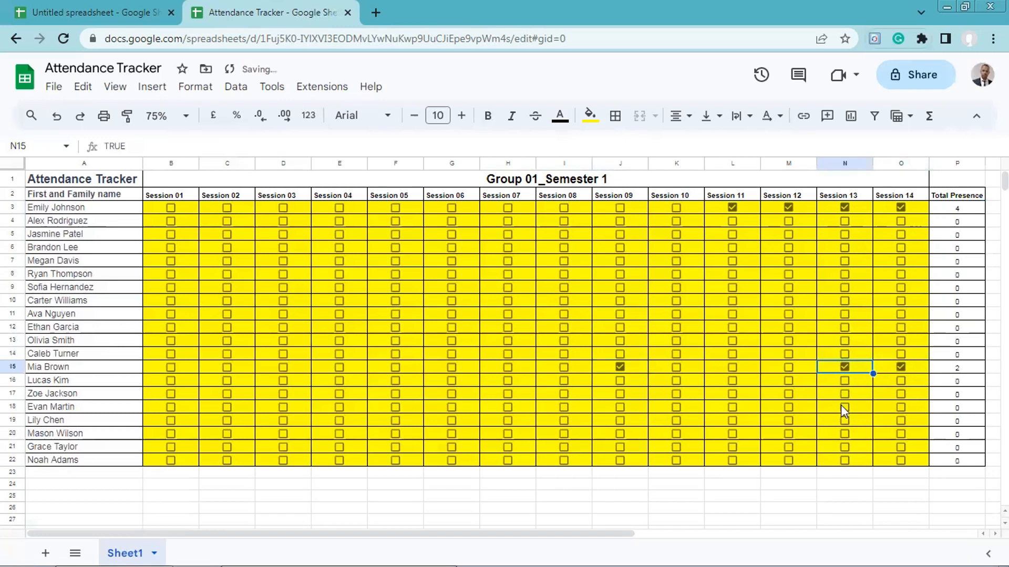
click(844, 422)
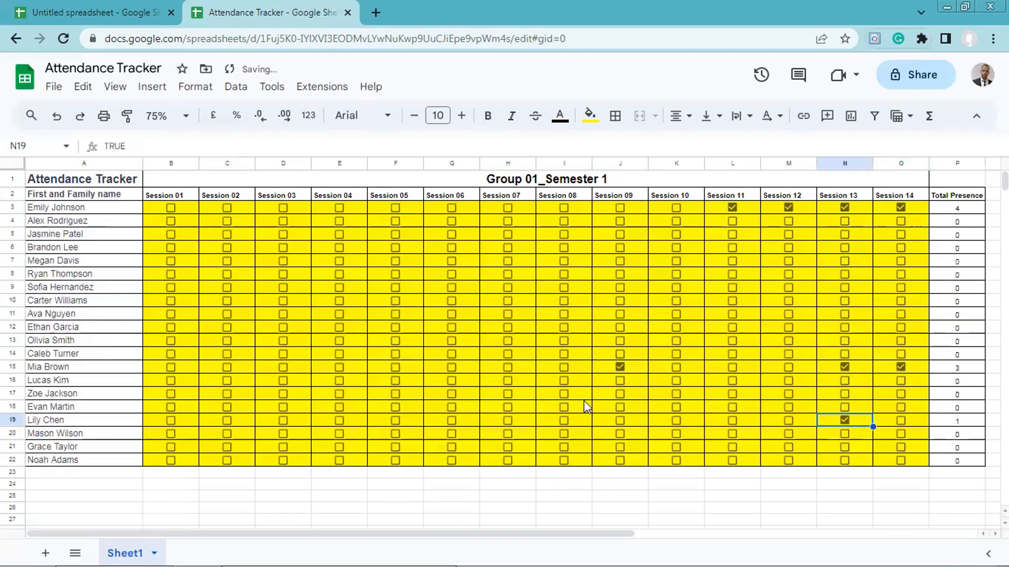